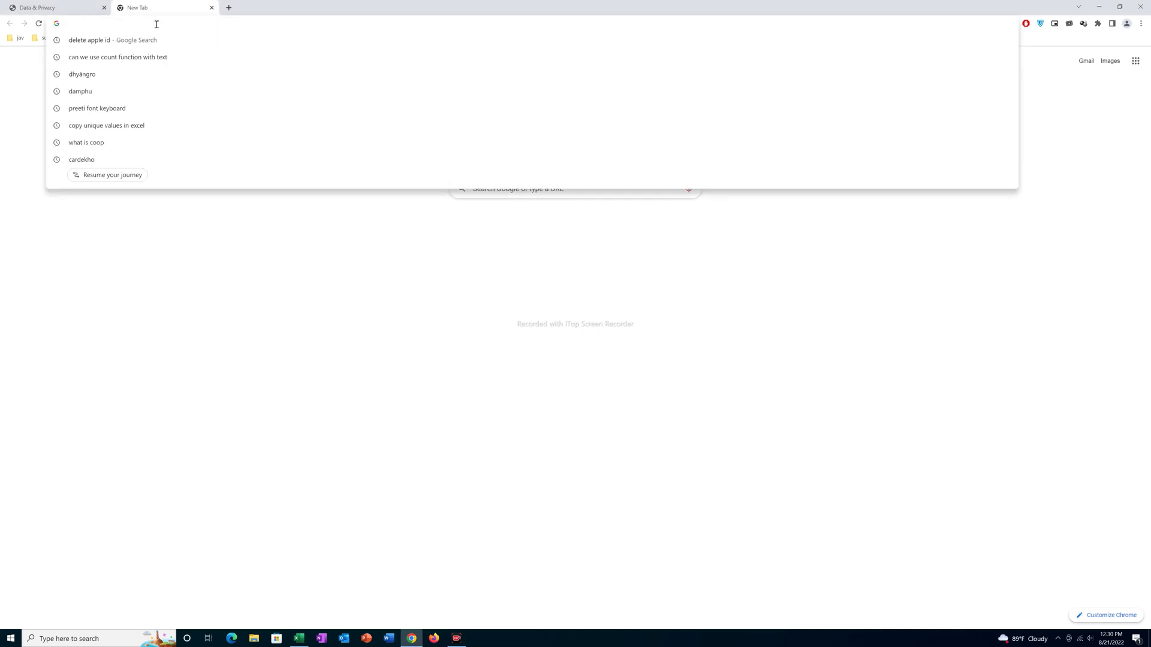
Enter 'pri' in a new tab's address bar so it autocompletes to privacy.apple.com.
{"action": "type", "text": "p"}
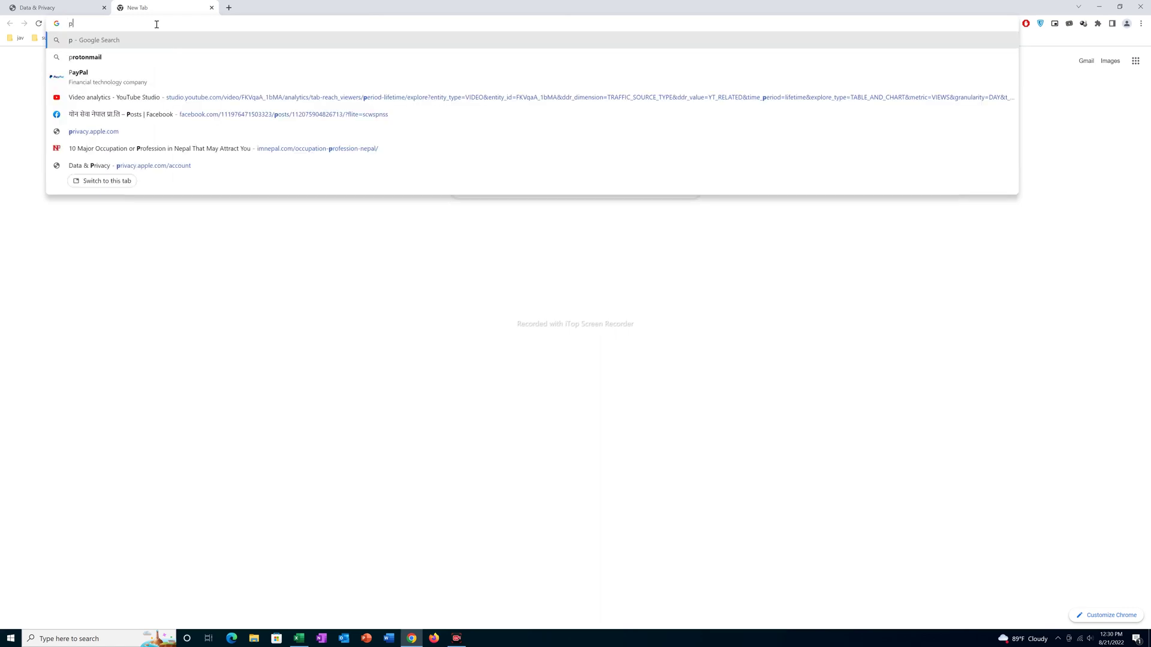
{"action": "type", "text": "ri"}
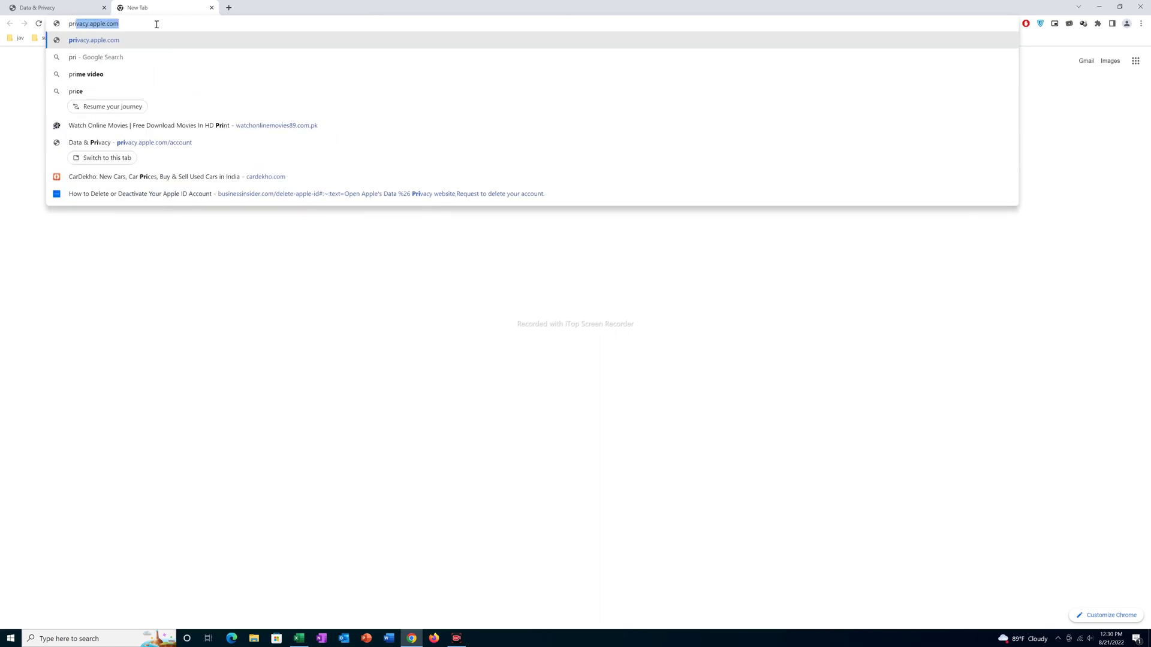
{"action": "left_click", "coordinate": [115, 45]}
{"action": "left_click", "coordinate": [537, 178]}
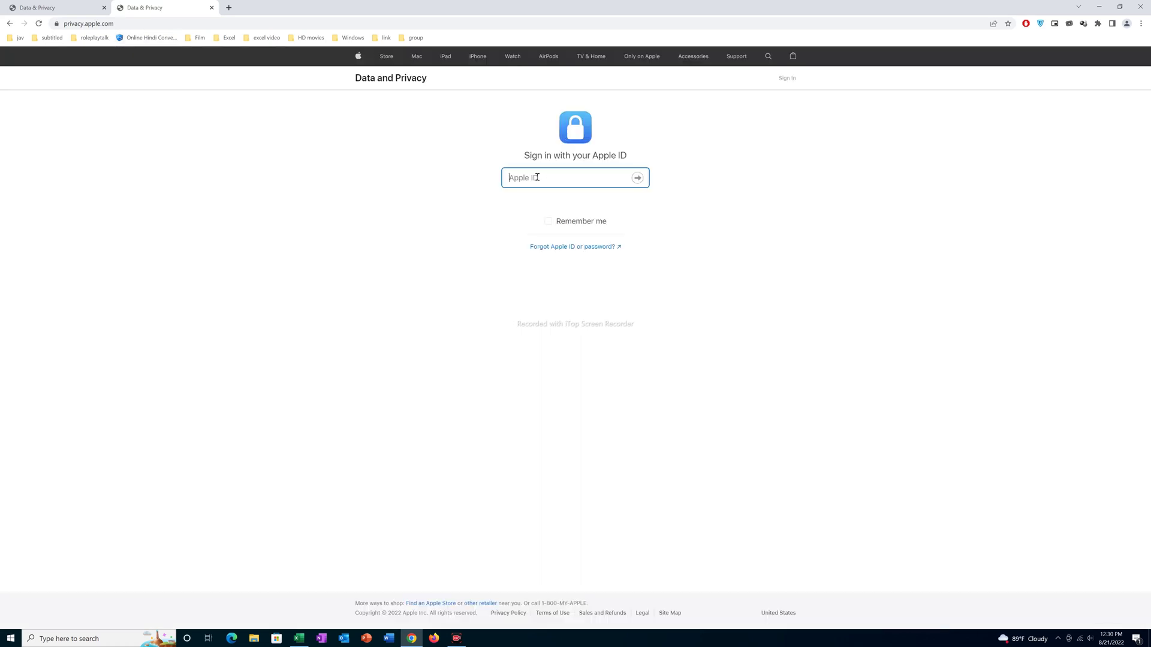
{"action": "left_click", "coordinate": [637, 178]}
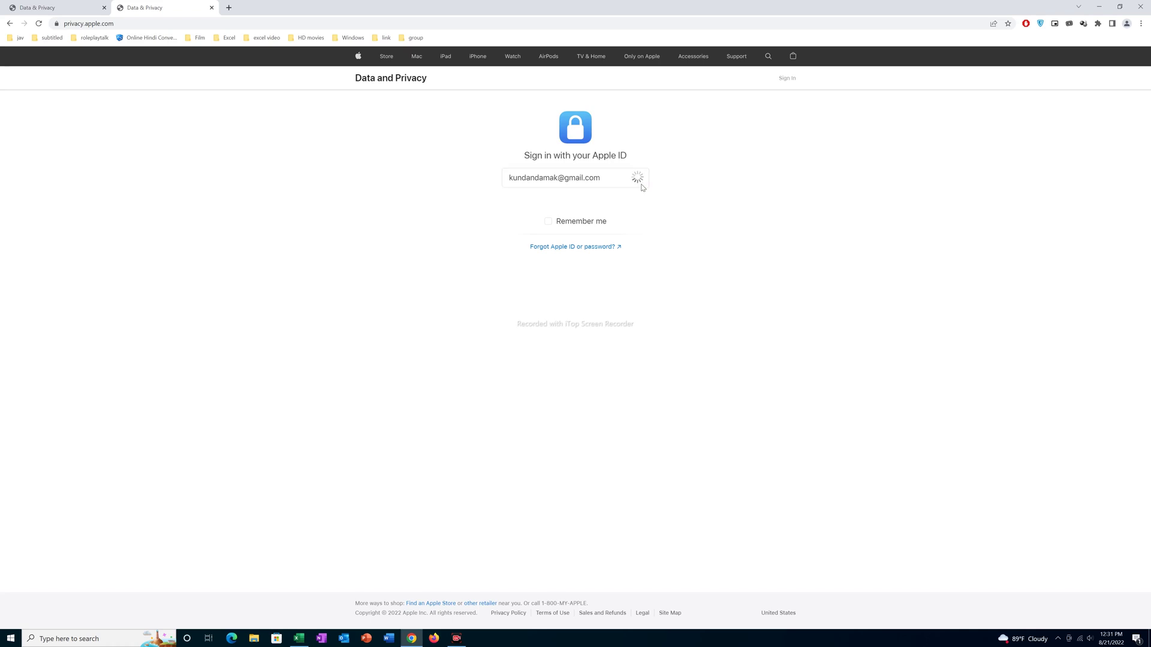
{"action": "type", "text": "•••"}
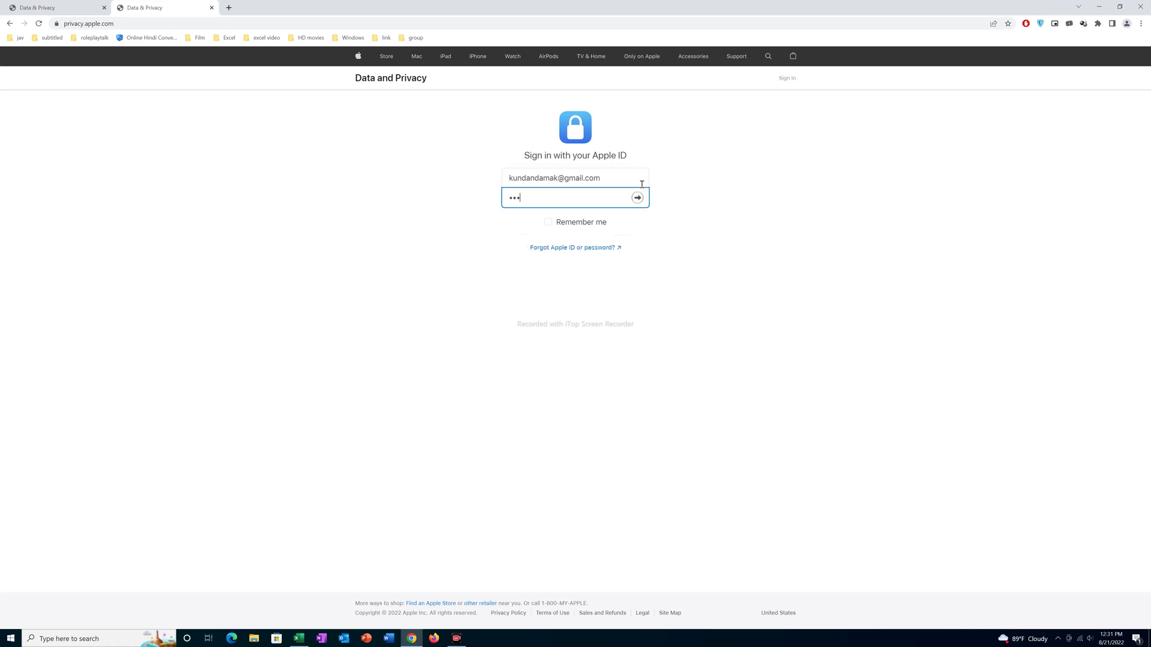
{"action": "type", "text": "••••••"}
{"action": "left_click", "coordinate": [639, 200]}
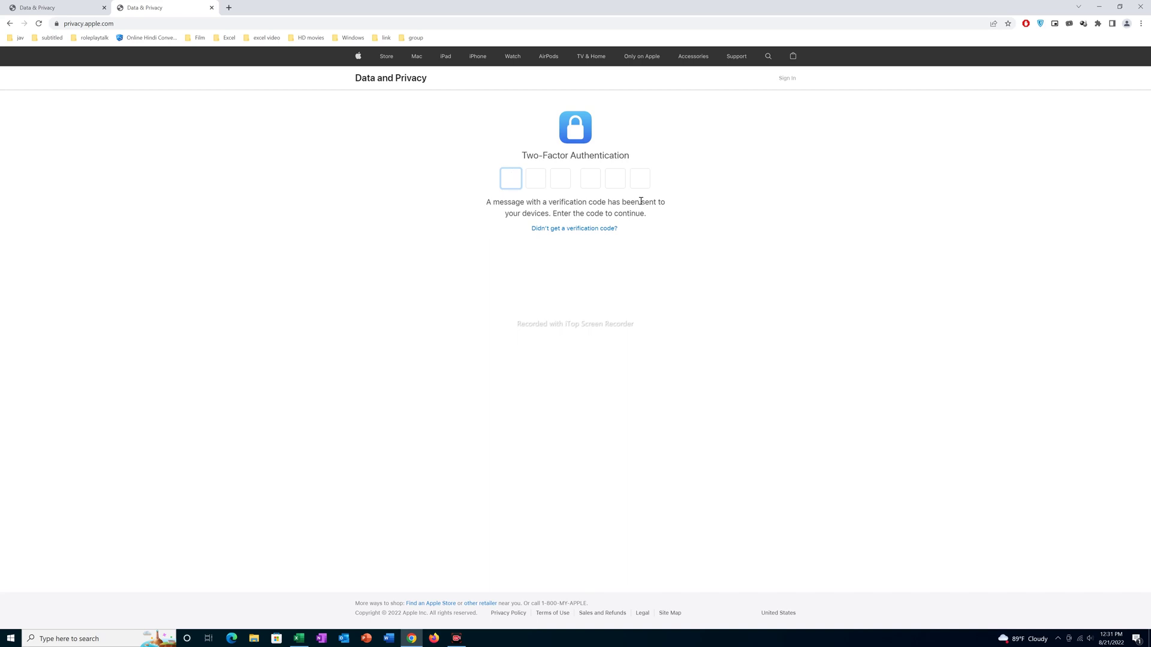
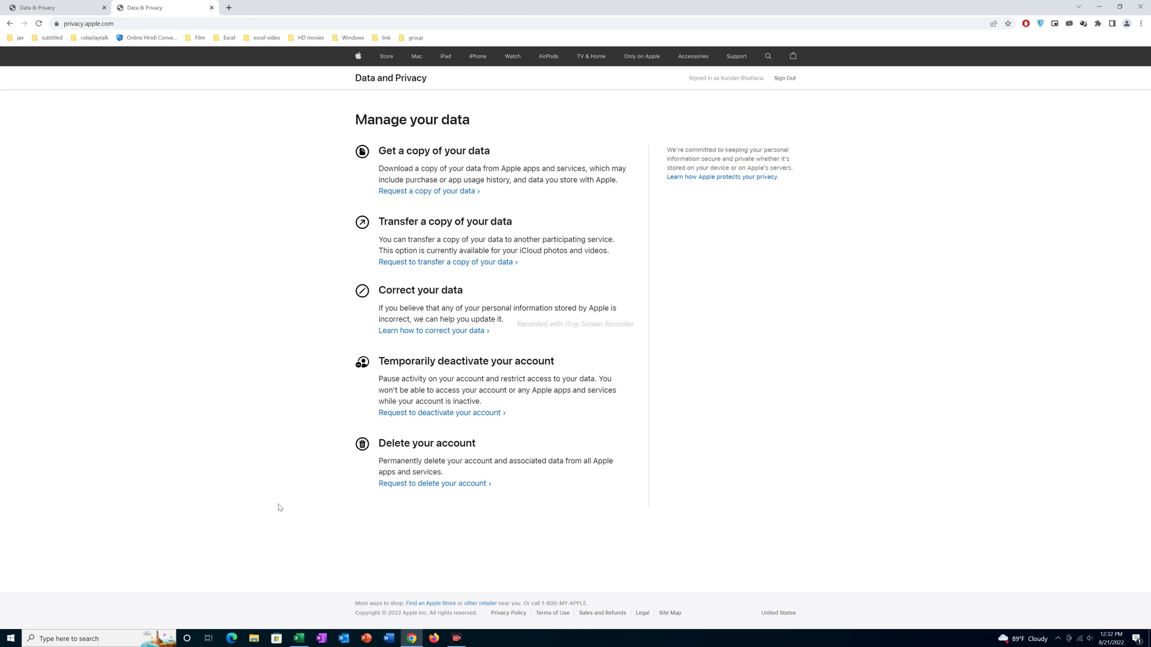
Start the account deletion request to reach the Delete your account page.
{"action": "left_click", "coordinate": [406, 487]}
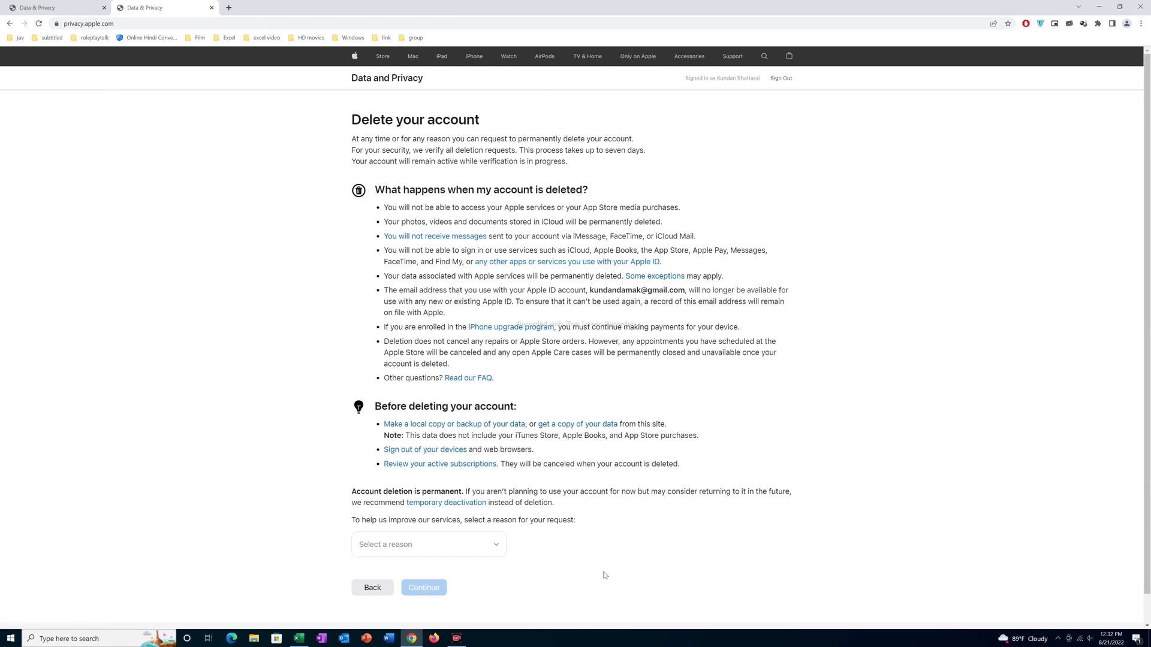
Choose 'I prefer not to say' as the deletion reason and continue.
{"action": "left_click", "coordinate": [496, 549]}
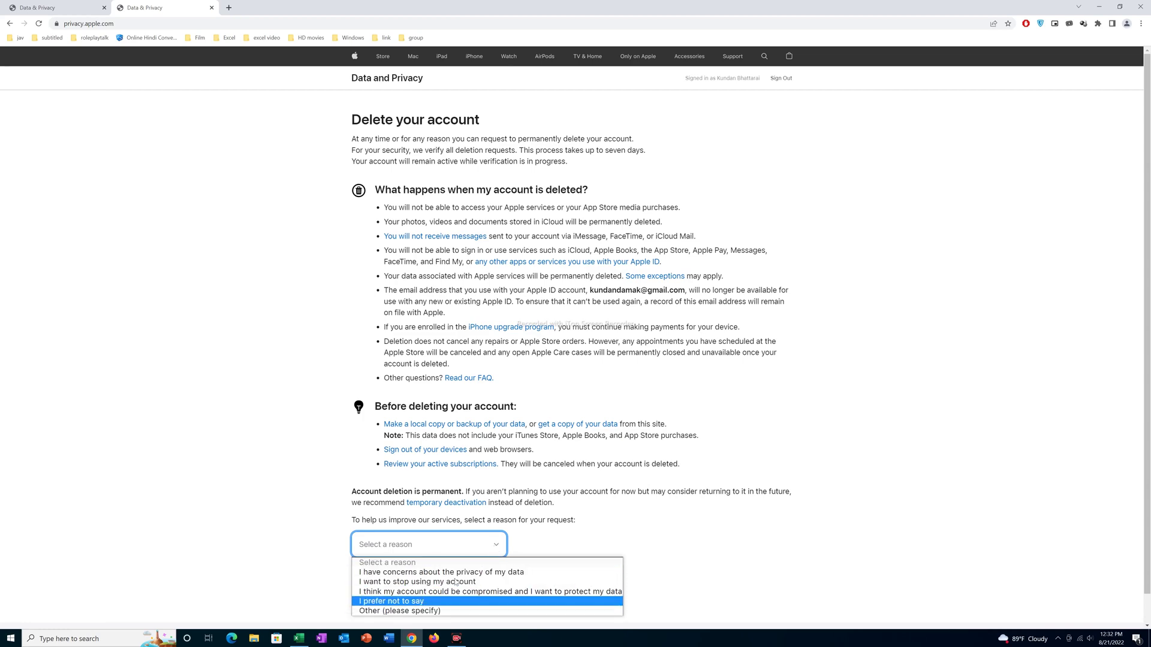
{"action": "left_click", "coordinate": [406, 602]}
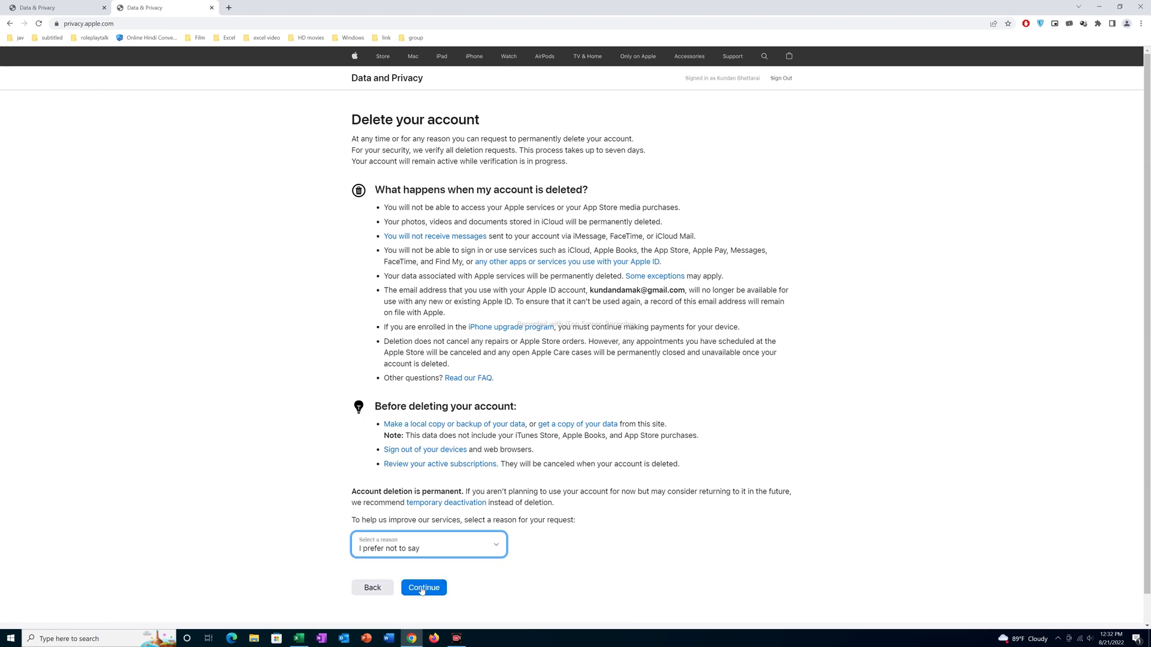
{"action": "left_click", "coordinate": [418, 590]}
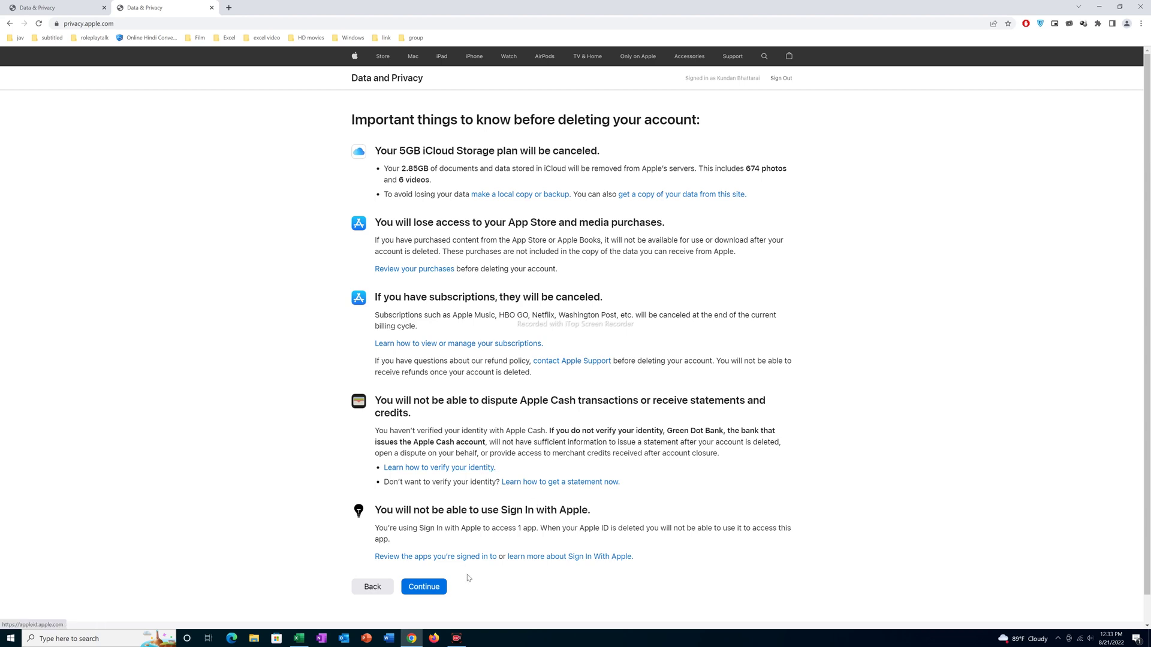
Continue past the important things to know and agree to the deletion conditions.
{"action": "left_click", "coordinate": [429, 590]}
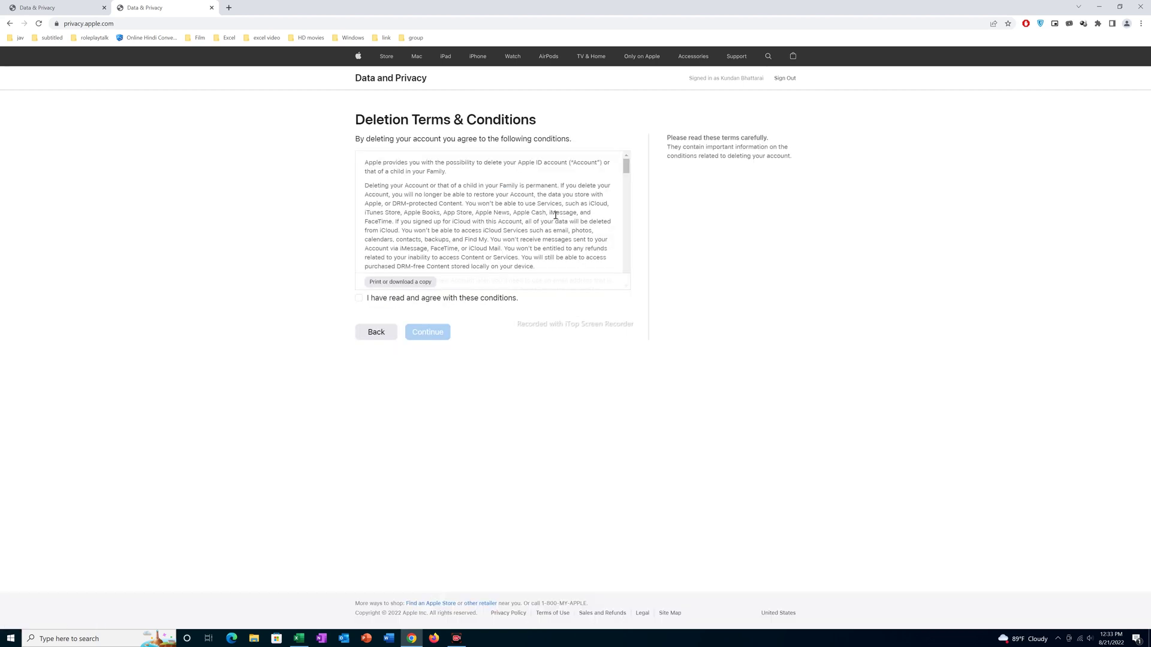
{"action": "left_click", "coordinate": [358, 299]}
{"action": "left_click", "coordinate": [430, 332]}
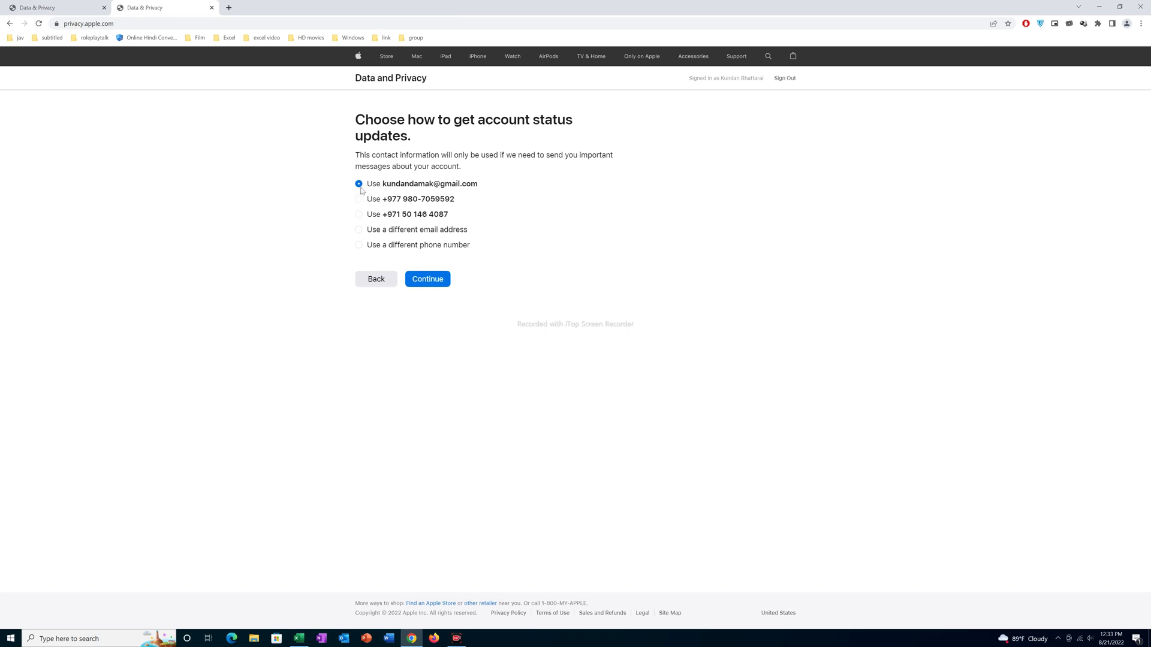
Keep email for account status updates and continue to the access code page.
{"action": "left_click", "coordinate": [432, 281]}
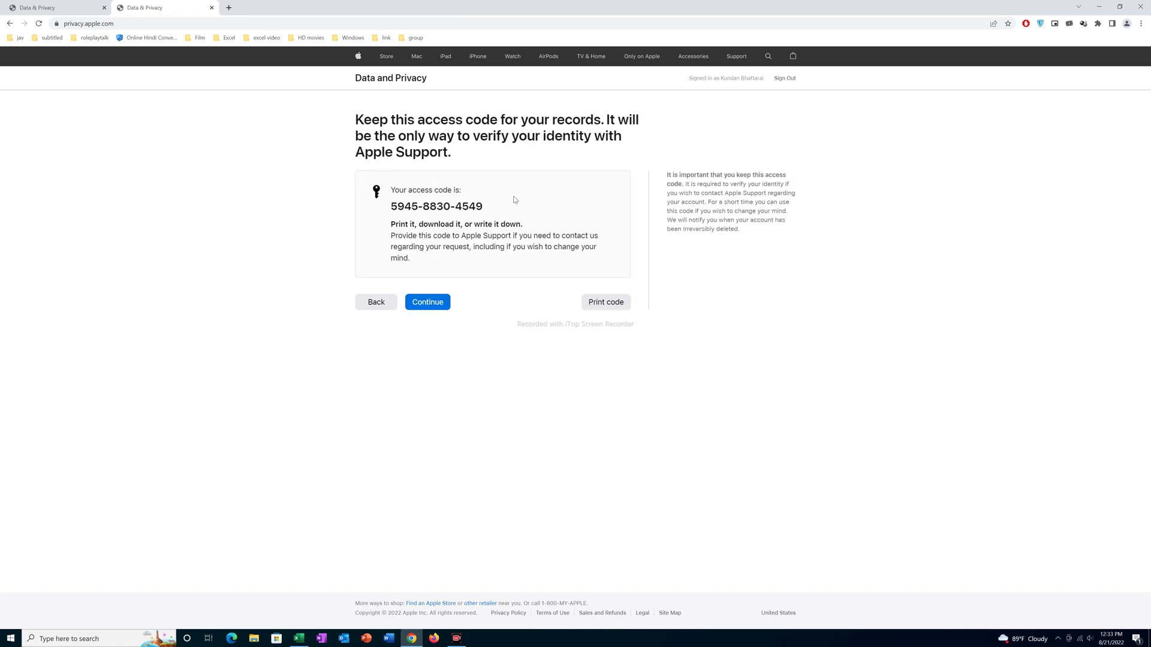